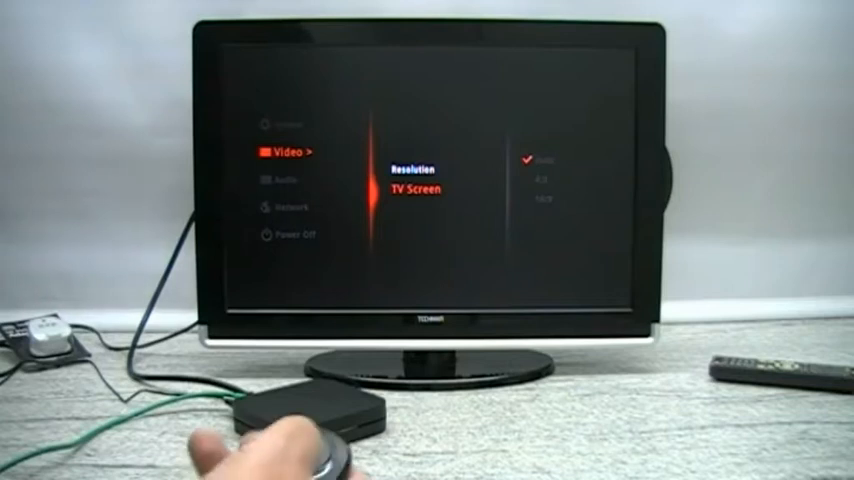
Choose 16:9 as the TV Screen aspect in Video settings and back out of the choices
key("Up")
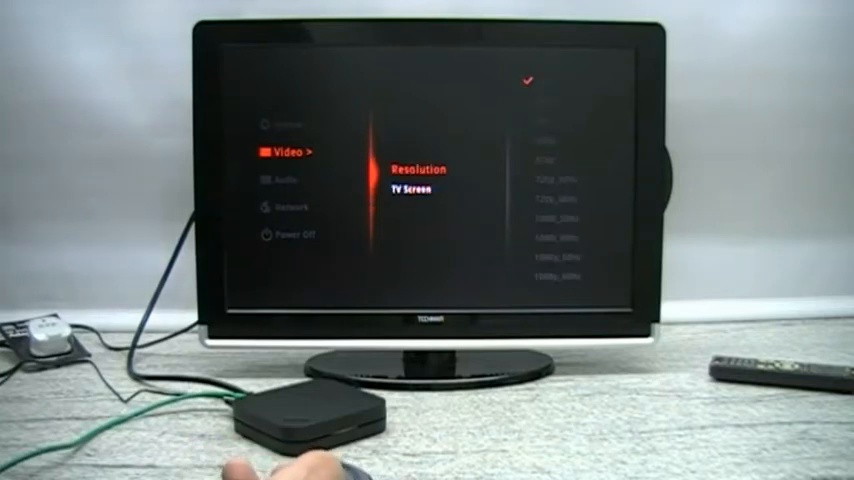
key("Down")
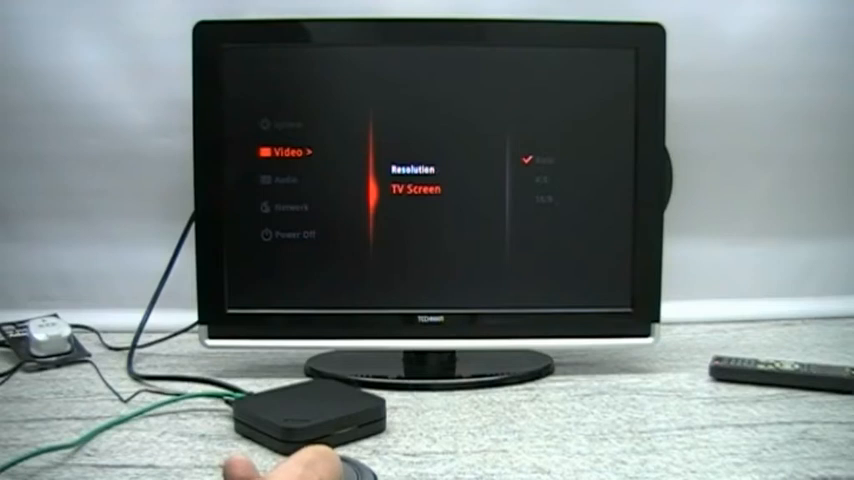
key("Right")
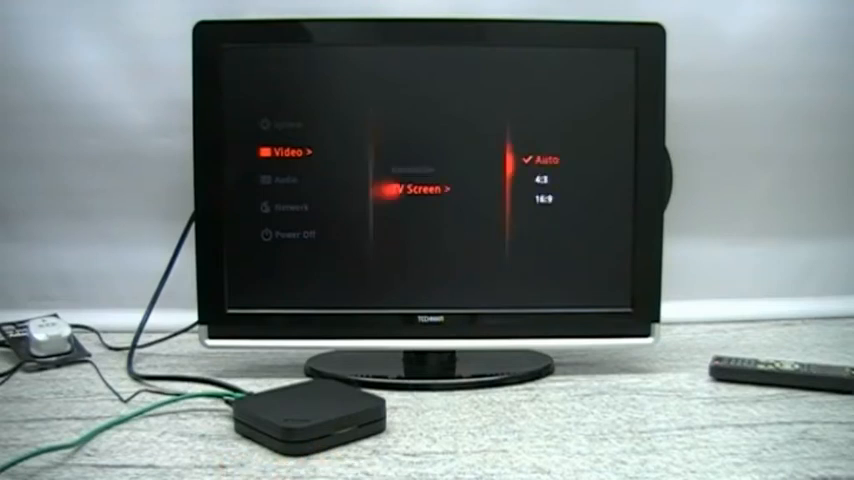
key("Down")
key("Down")
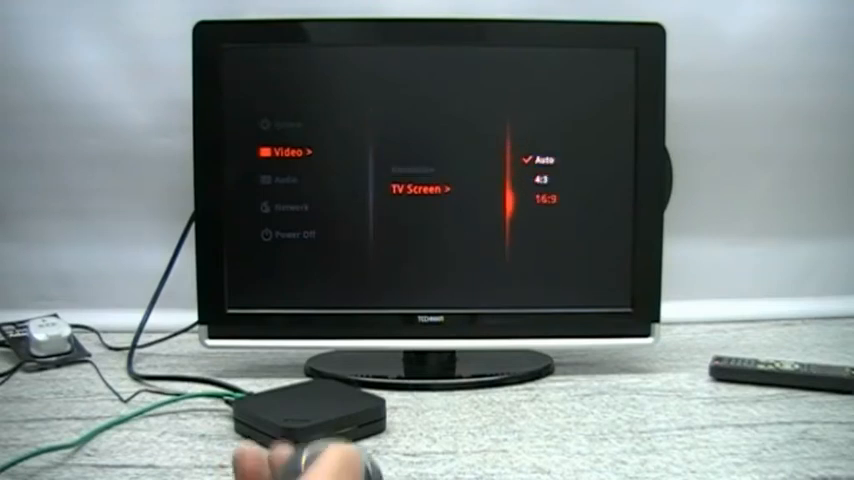
key("Return")
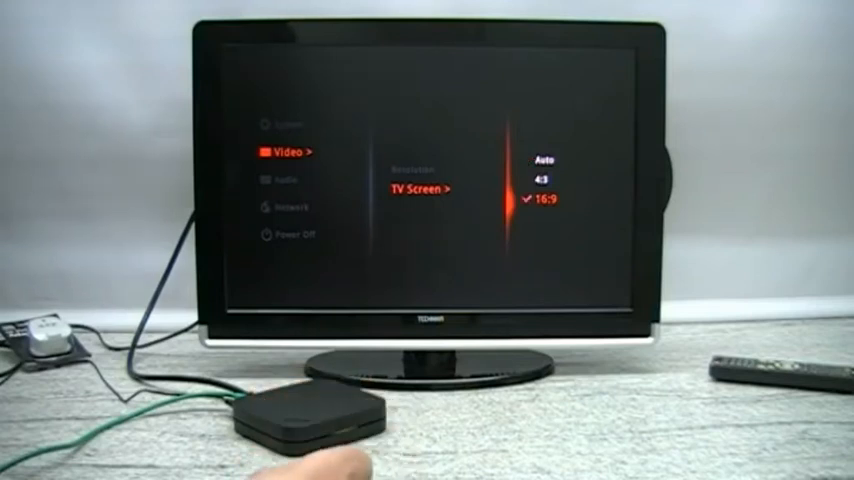
key("Left")
key("Left")
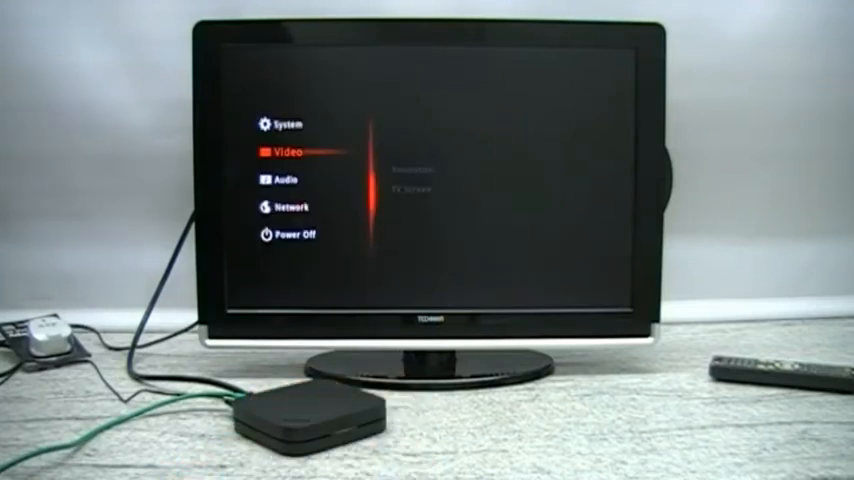
Reopen the box Settings from home and enter the Audio output choices
key("Escape")
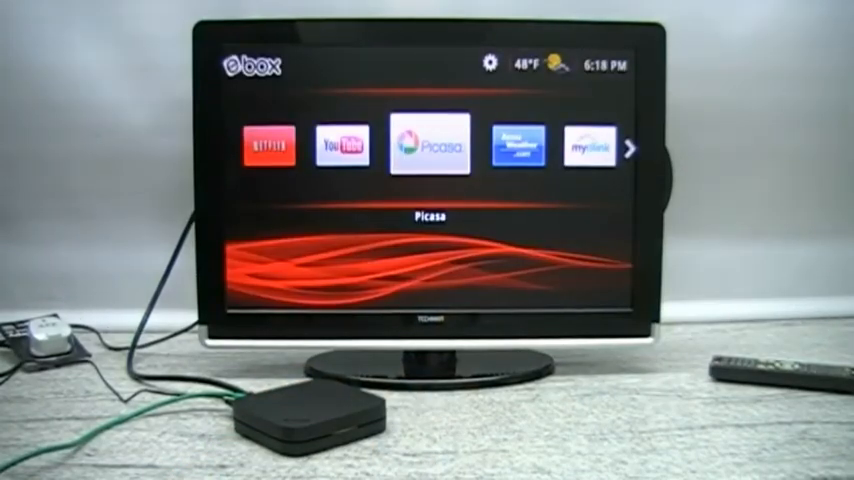
key("Up")
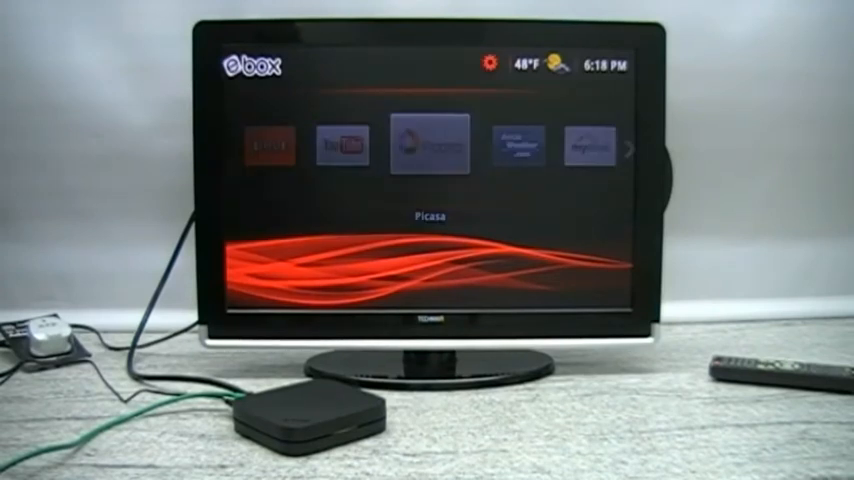
key("Return")
key("Down")
key("Down")
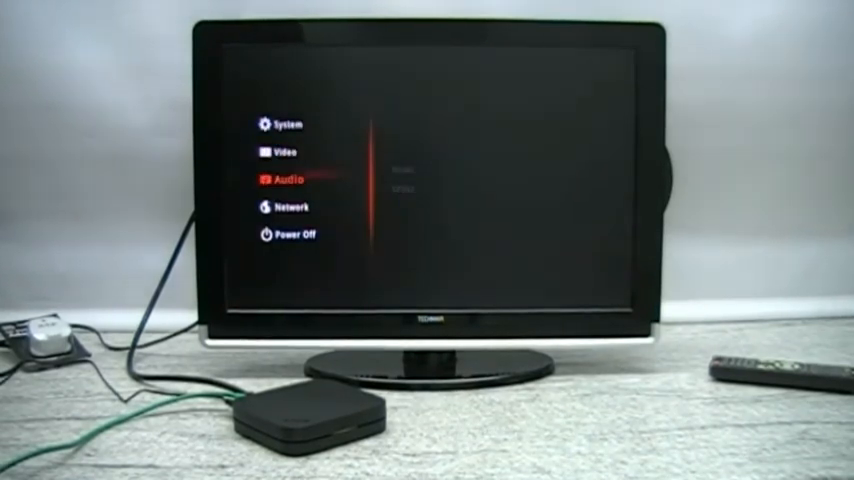
key("Right")
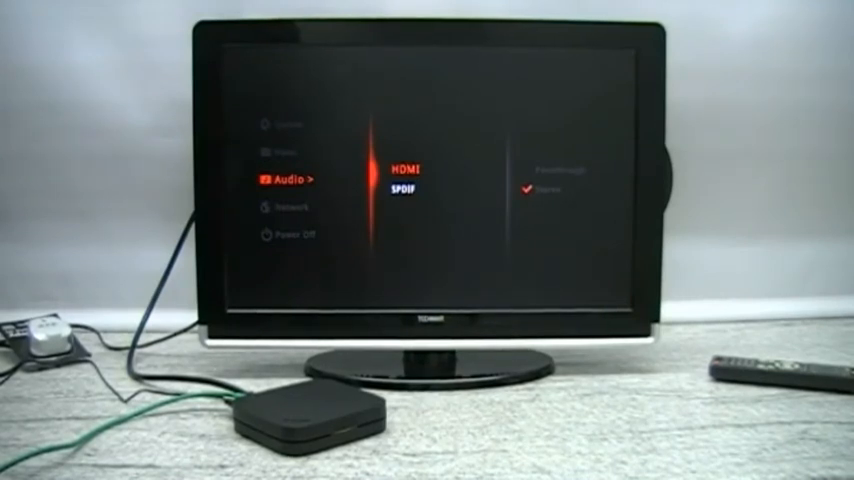
Set HDMI audio mode to Stereo instead of Passthrough and return to the main settings list
key("Right")
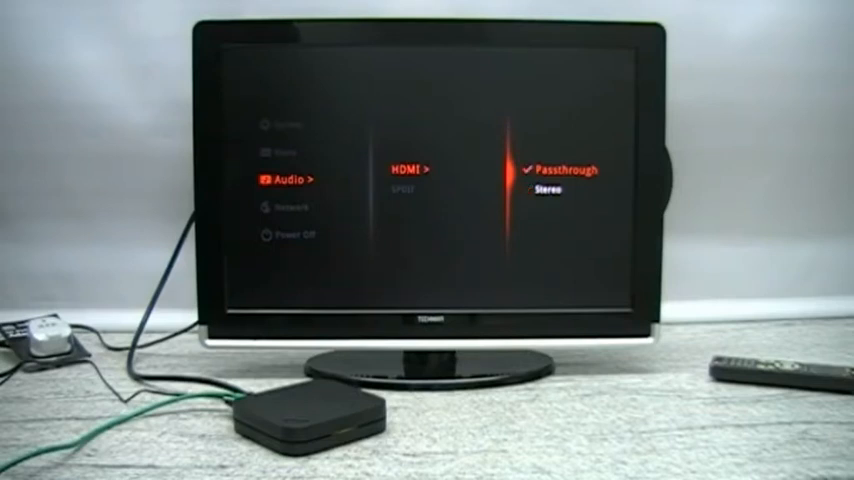
key("Down")
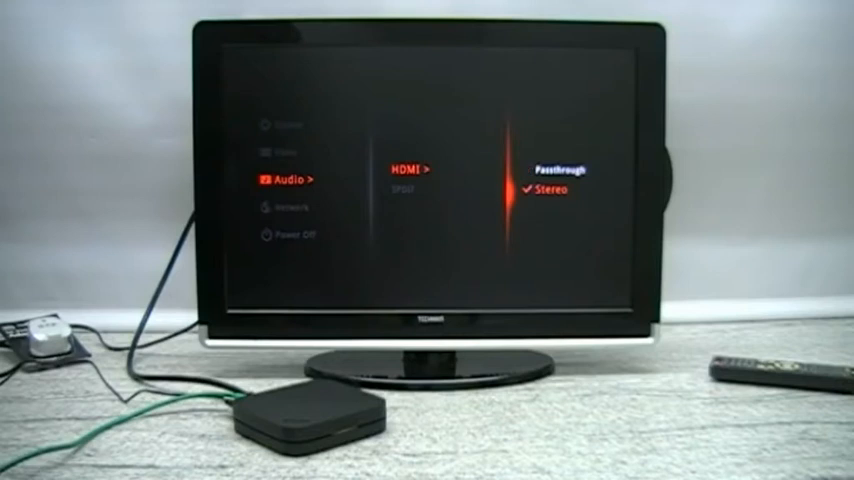
key("Left")
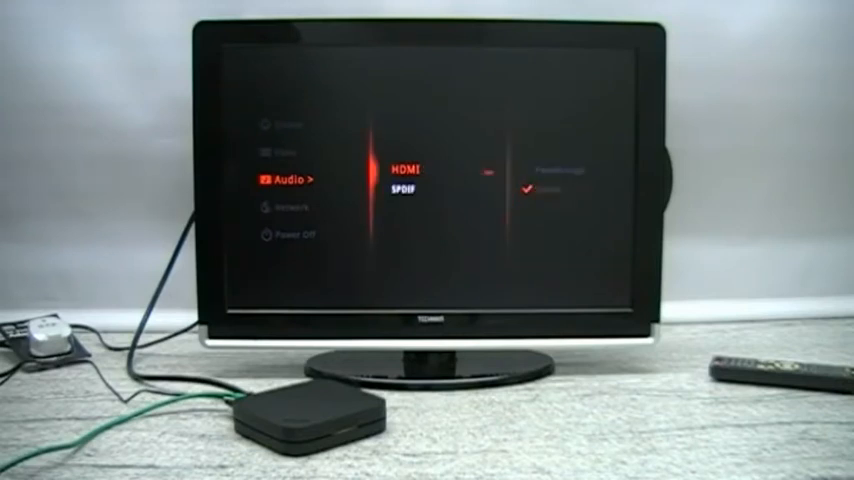
key("Left")
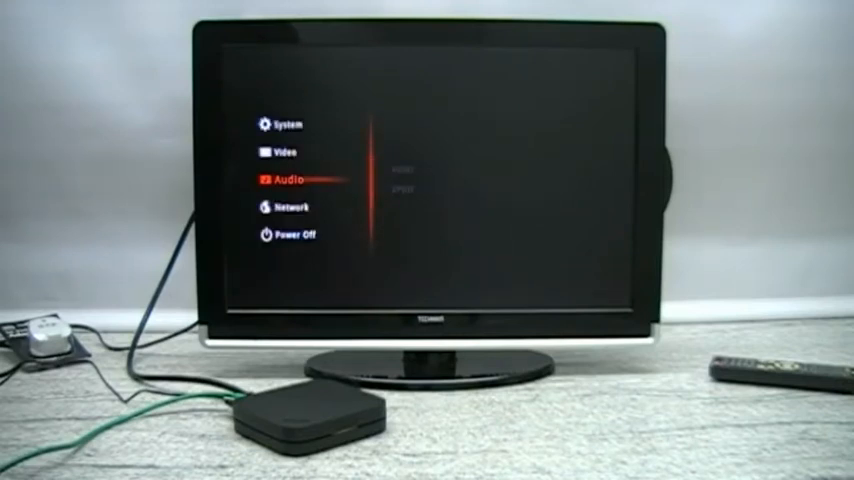
View the Network connection details, glance at Power Off, and return to Network
key("Down")
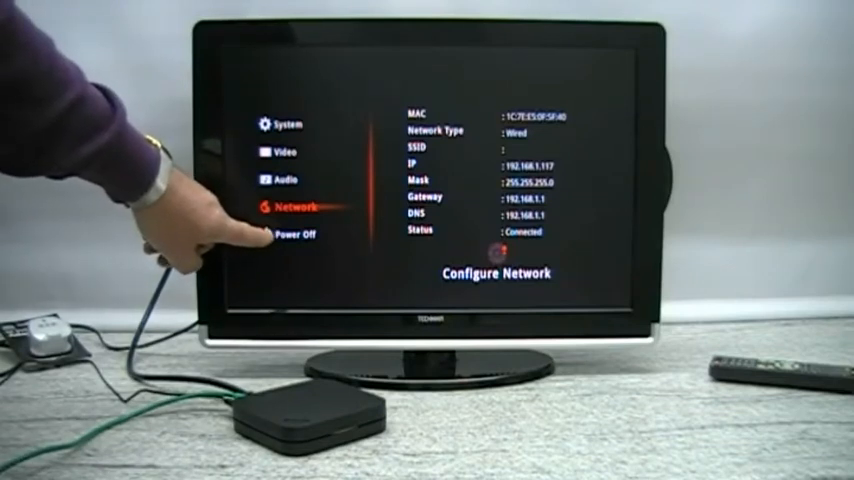
key("Down")
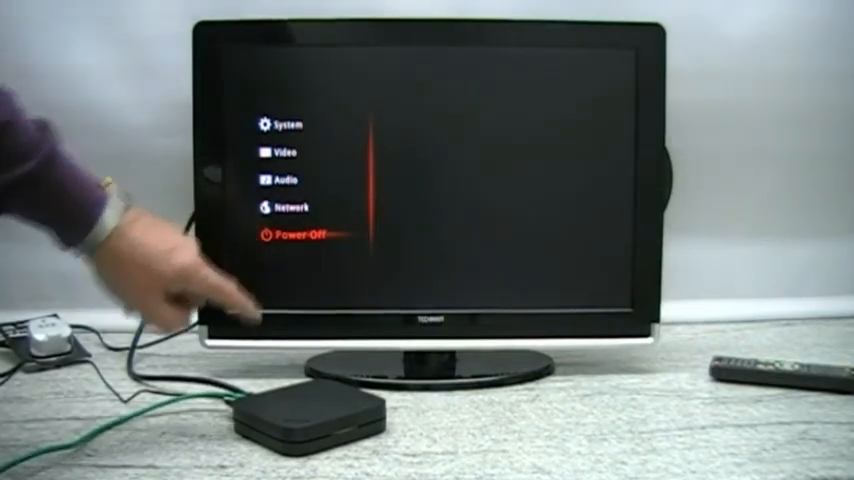
key("Up")
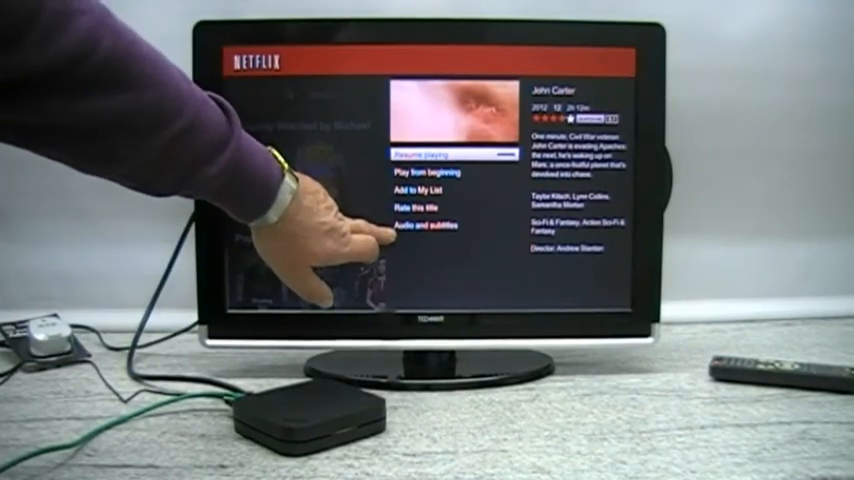
Select English (Stereo) as John Carter's audio track under Audio and subtitles, then close the choices
key("Down")
key("Down")
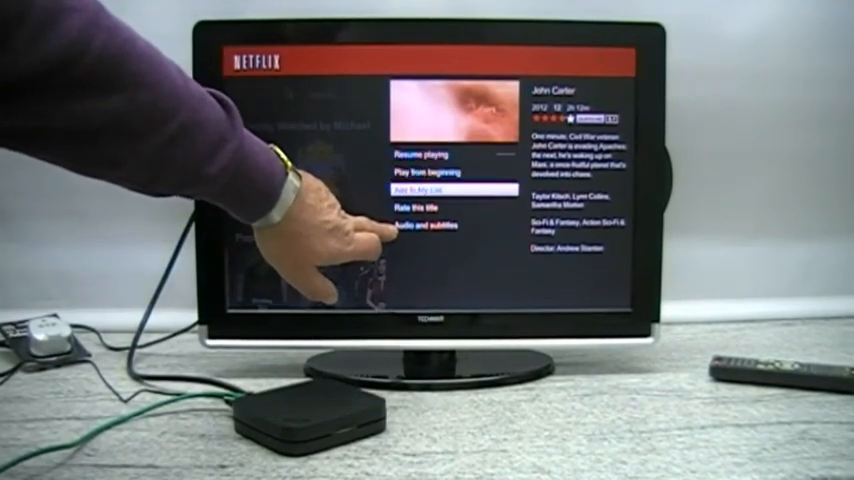
key("Down")
key("Down")
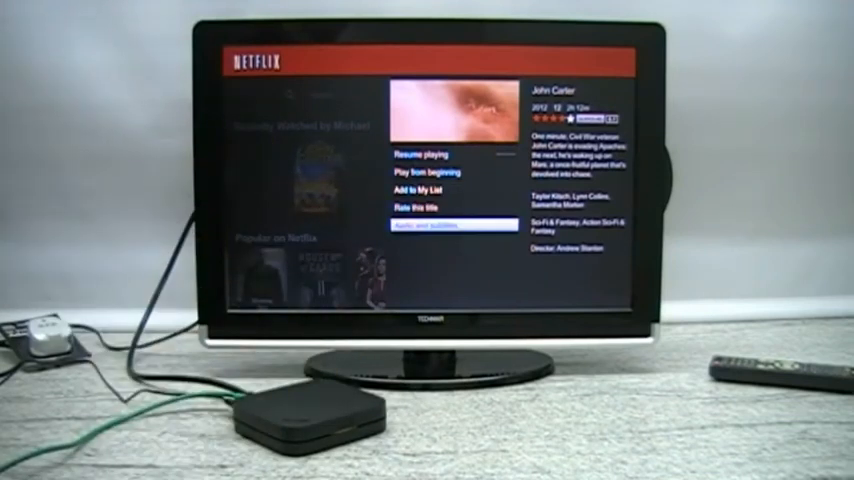
key("Return")
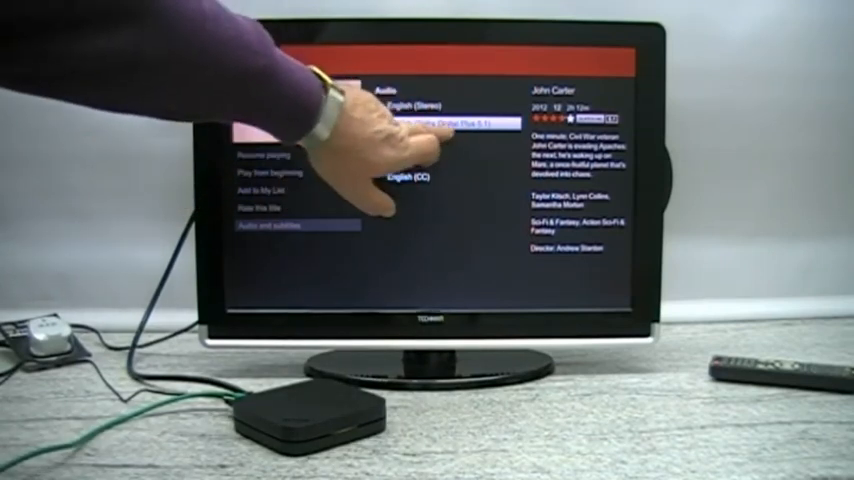
key("Up")
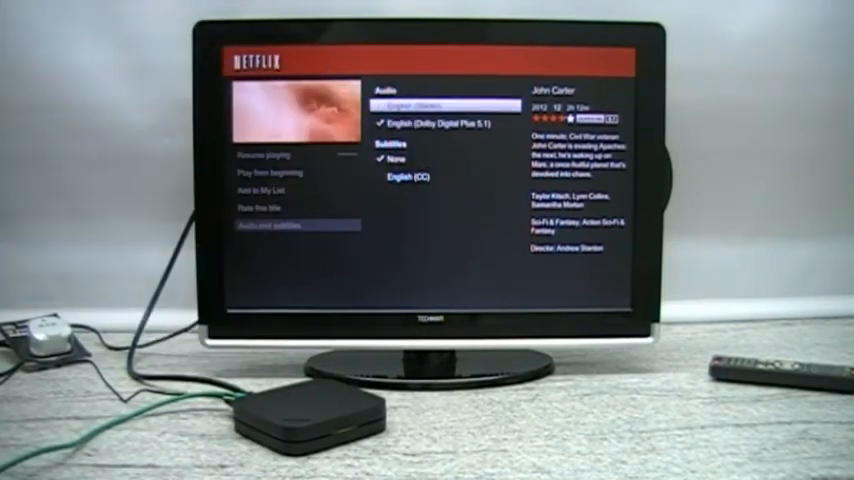
key("Return")
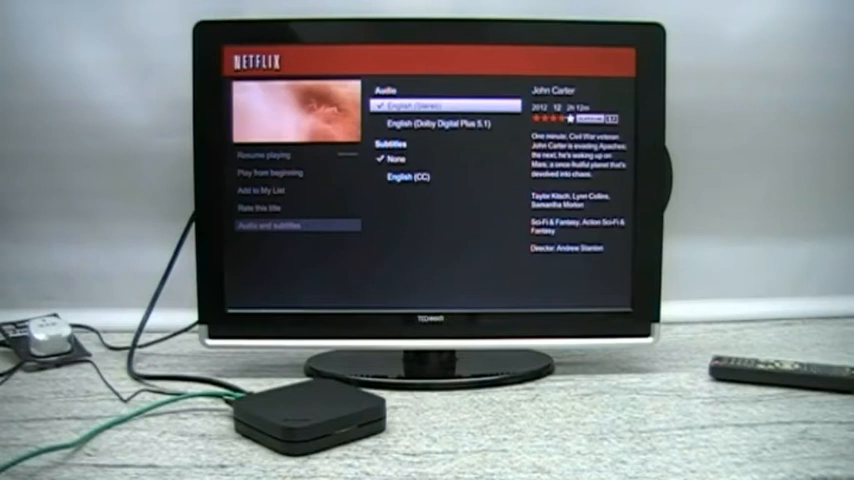
key("Left")
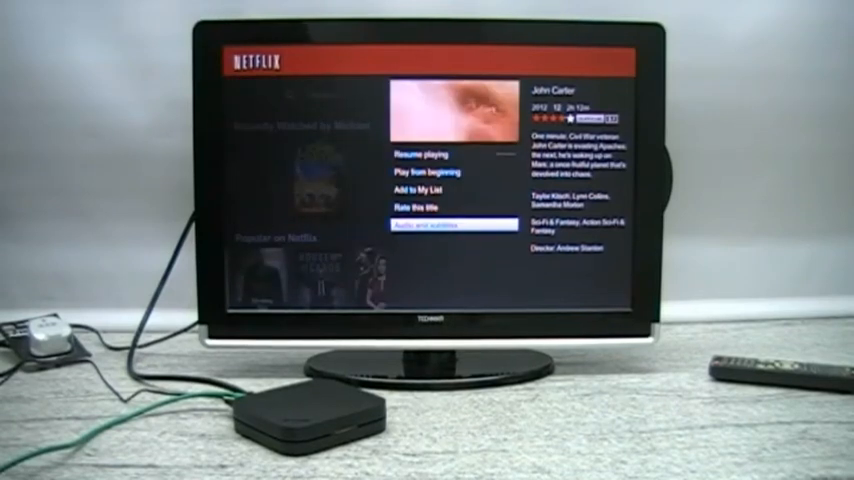
key("Up")
key("Up")
key("Up")
key("Up")
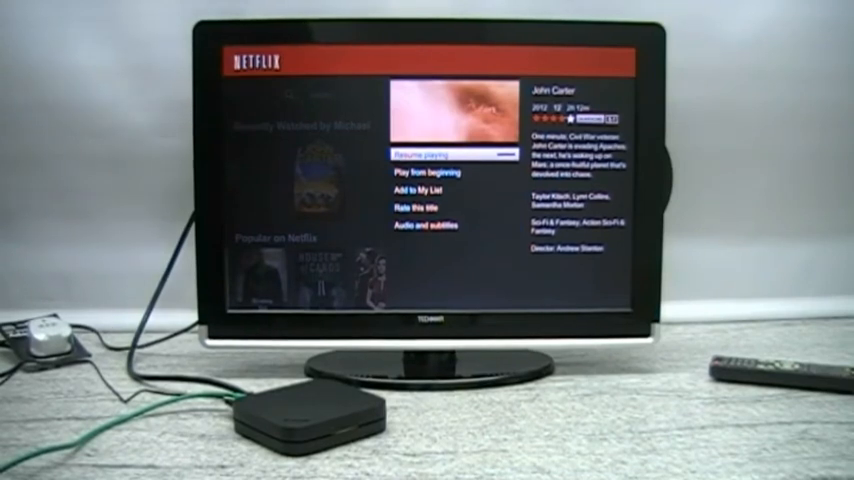
Resume playing John Carter from its title menu
key("Return")
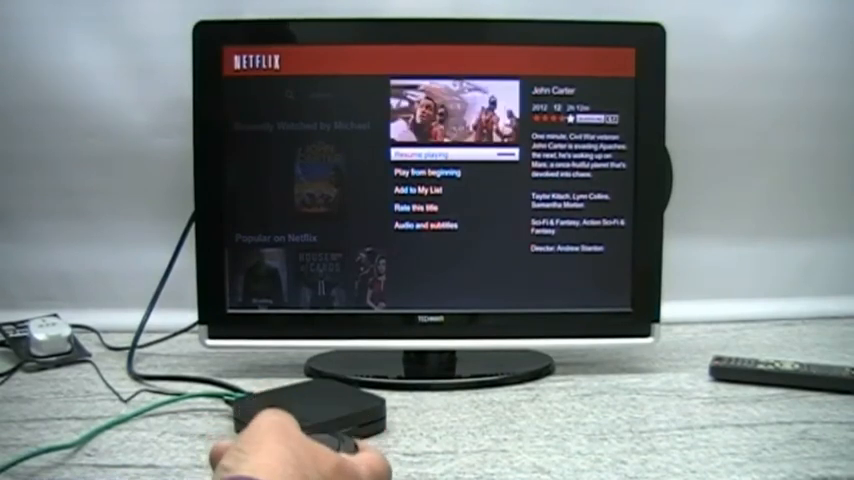
Bring up Netflix's exit prompt and highlight the Yes choice
key("Escape")
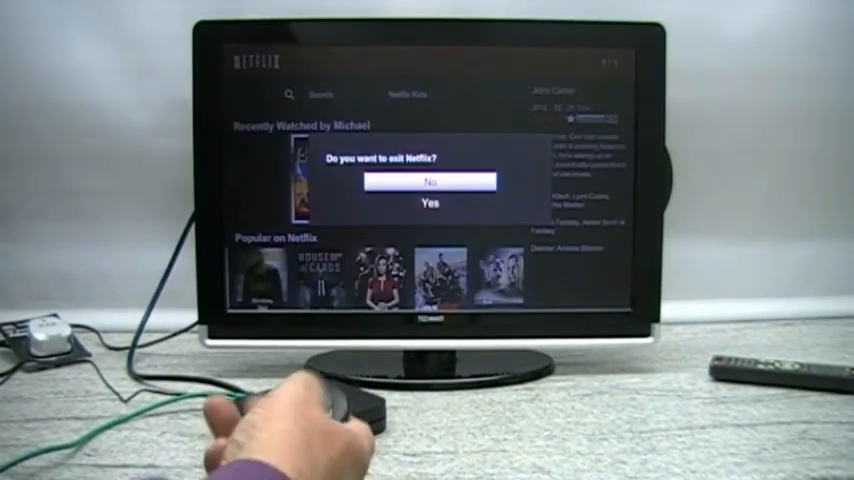
key("Down")
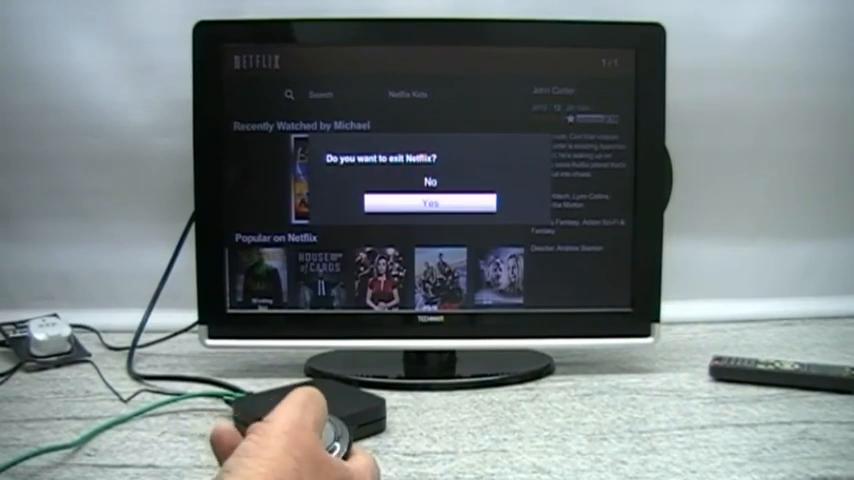